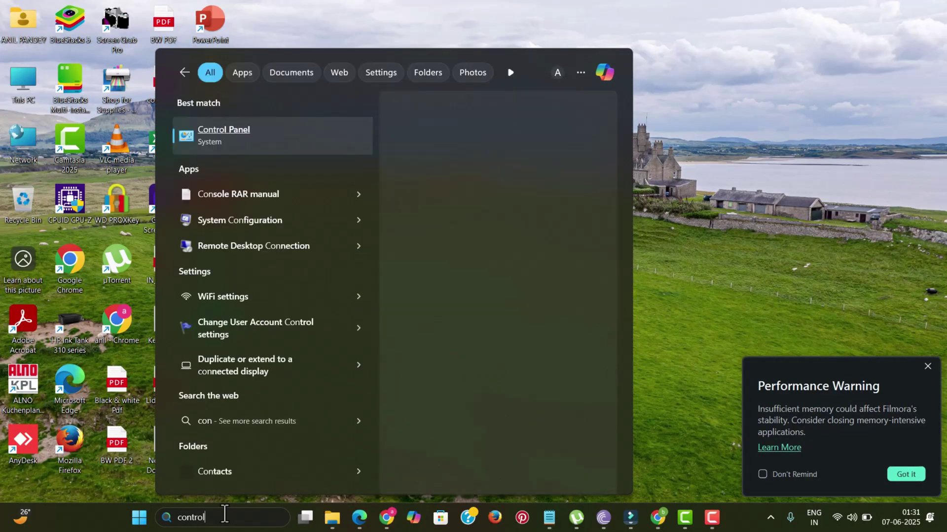
type(" pan")
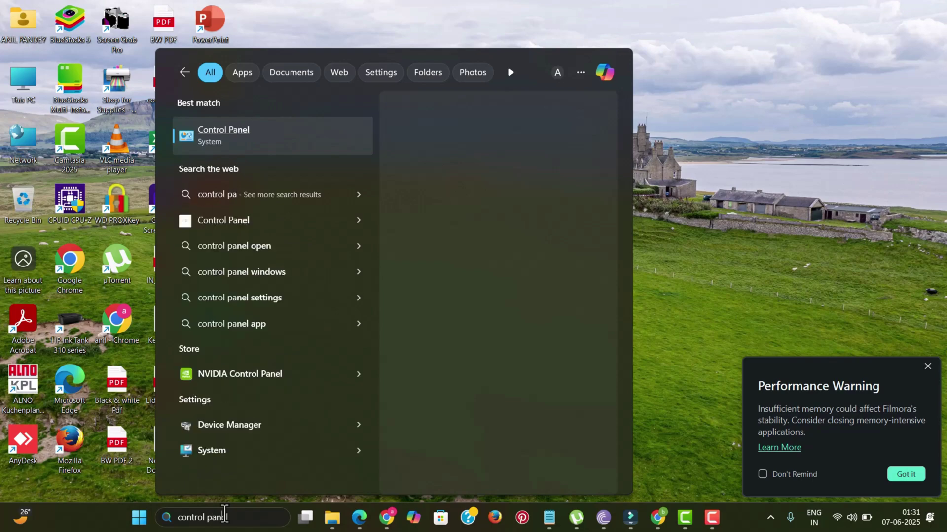
type("el")
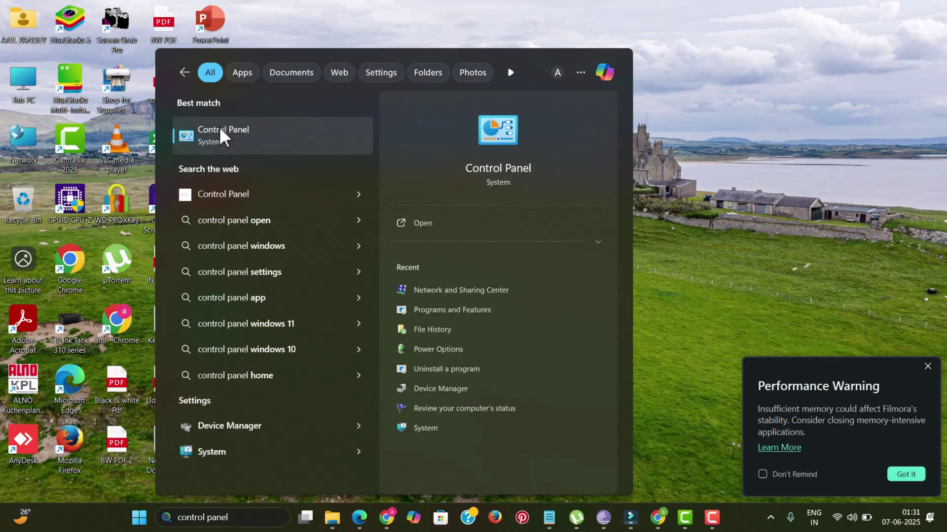
Step: Launch Control Panel from the Windows Search best match
left_click(219, 127)
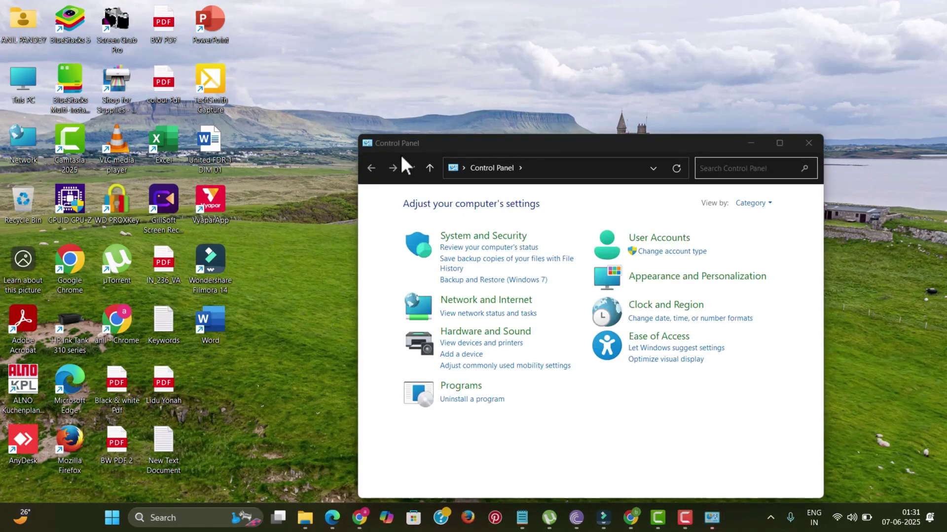
Step: Reach Network Connections via Network and Internet, Network and Sharing Center, Change adapter settings
left_click_drag(469, 143, 418, 79)
left_click(417, 238)
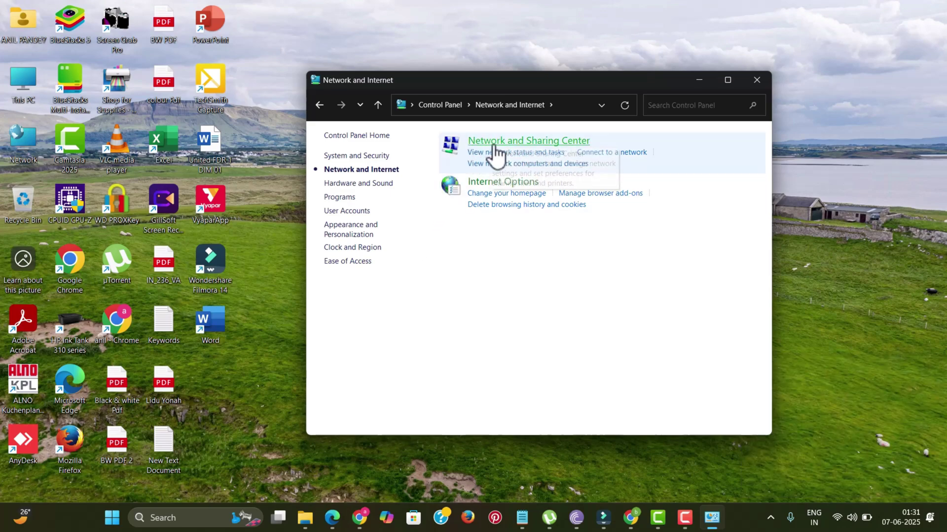
left_click(498, 148)
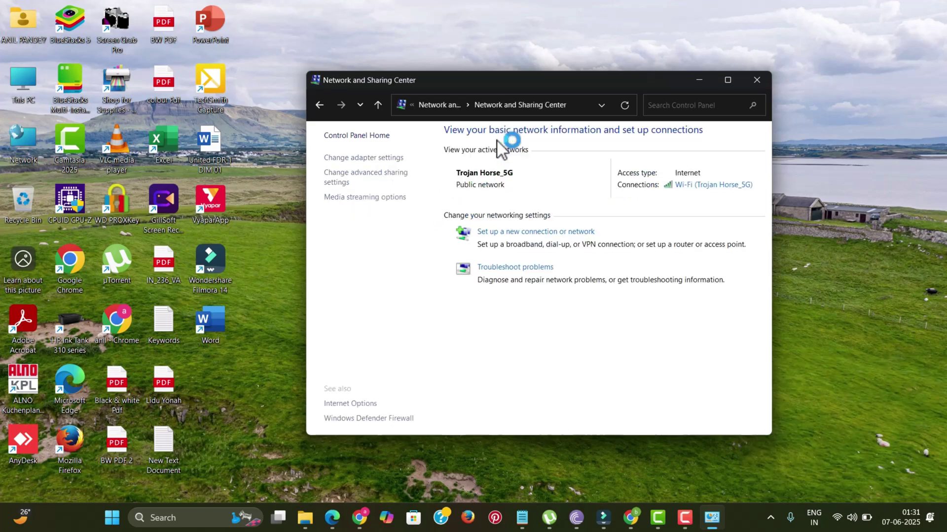
left_click(376, 159)
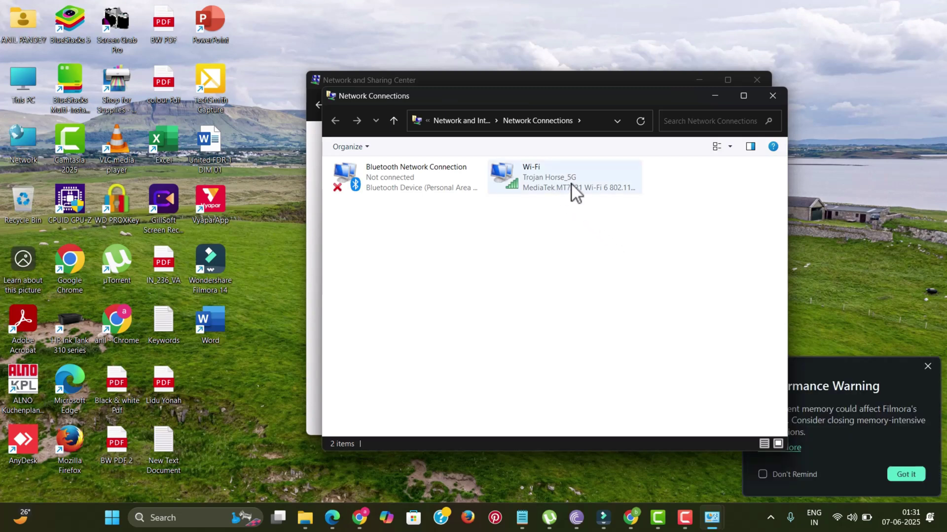
Step: Bring up the Wi-Fi adapter's Properties from its right-click menu
right_click(551, 182)
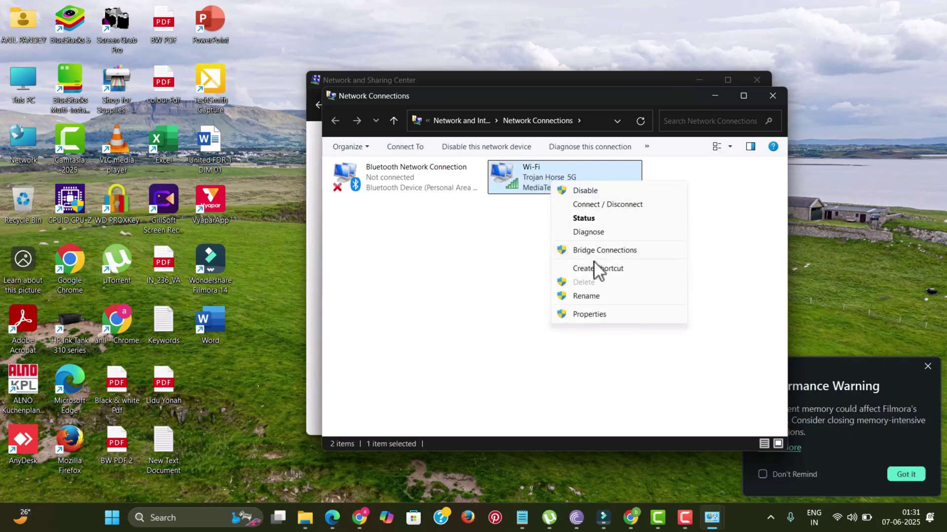
left_click(590, 315)
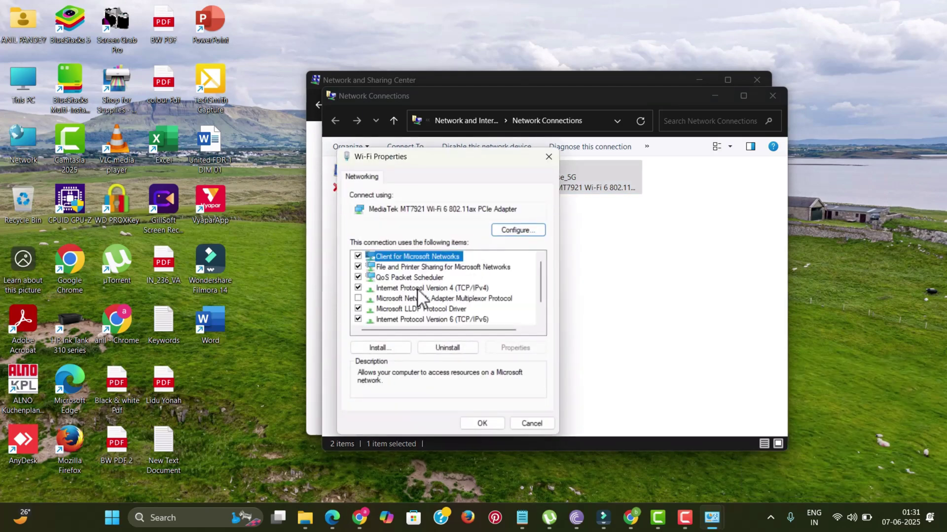
Step: In the Wi-Fi IPv4 settings, choose manual DNS server addresses for 8.8.8.8 and 8.8.4.4
double_click(416, 287)
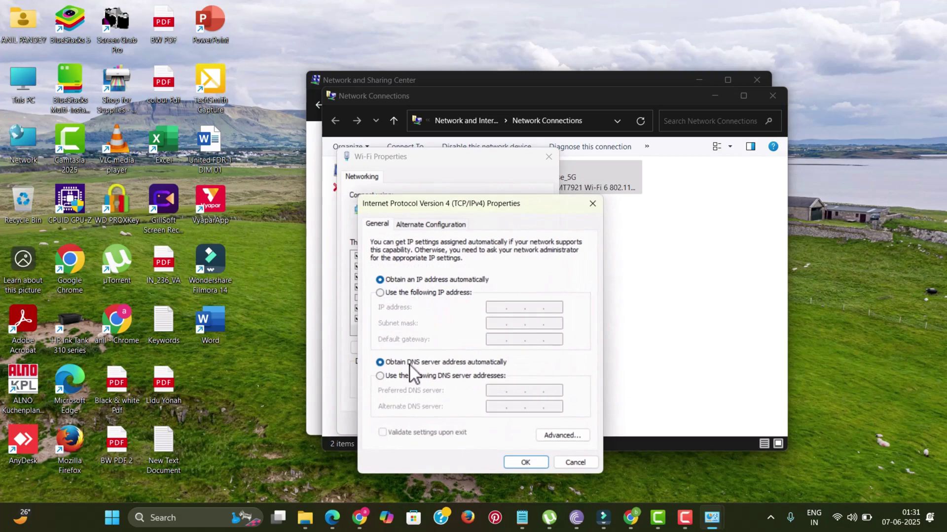
left_click(400, 379)
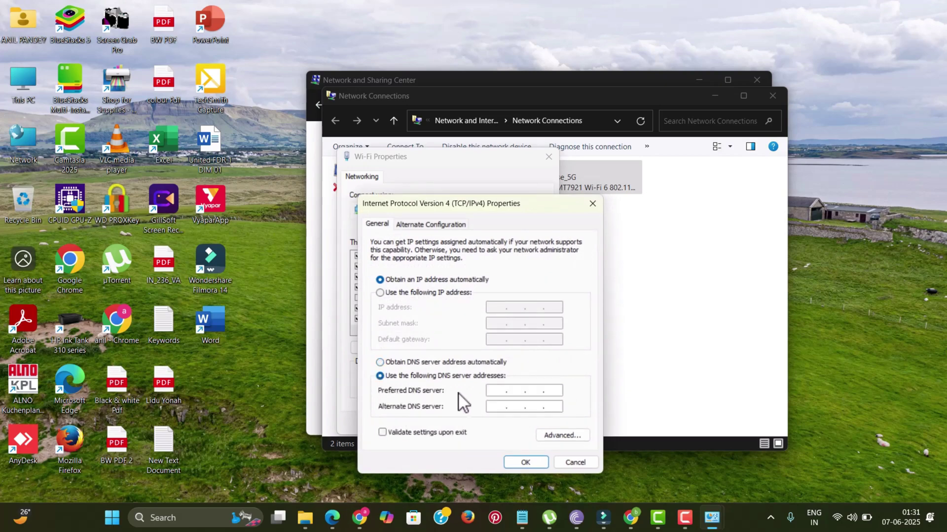
type("8 ")
type(". 8")
left_click(512, 465)
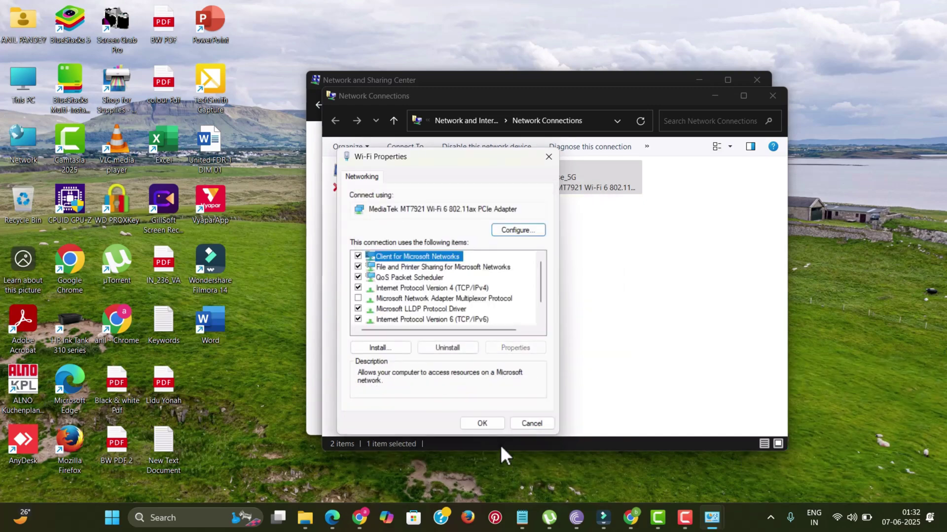